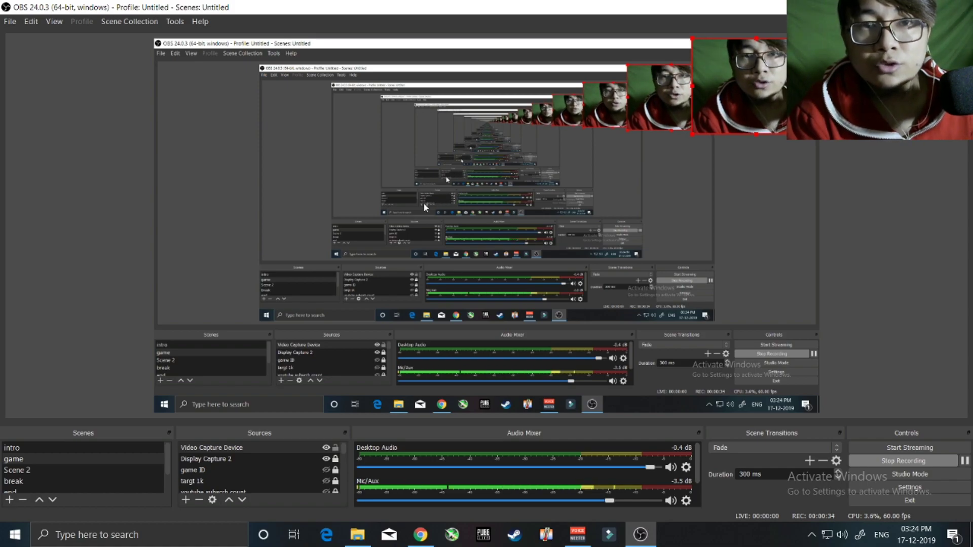
Step: Browse the source types without adding one, then bring up the Video Capture Device context menu
{"action": "left_click", "coordinate": [214, 460]}
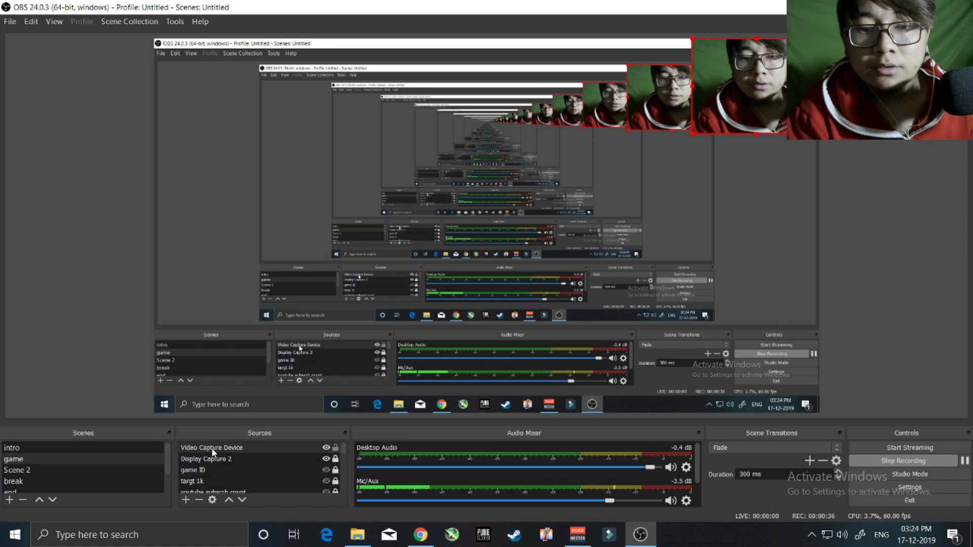
{"action": "left_click", "coordinate": [183, 500]}
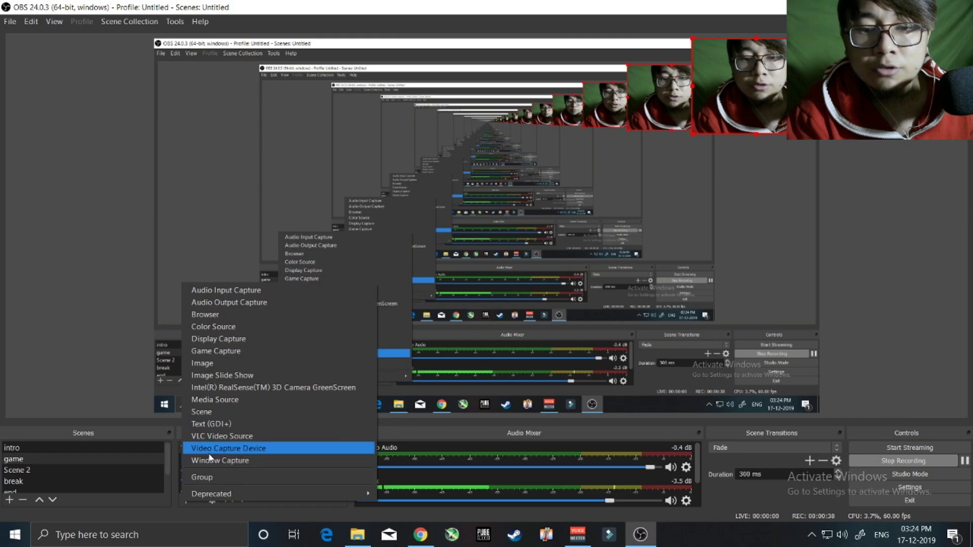
{"action": "left_click", "coordinate": [183, 511]}
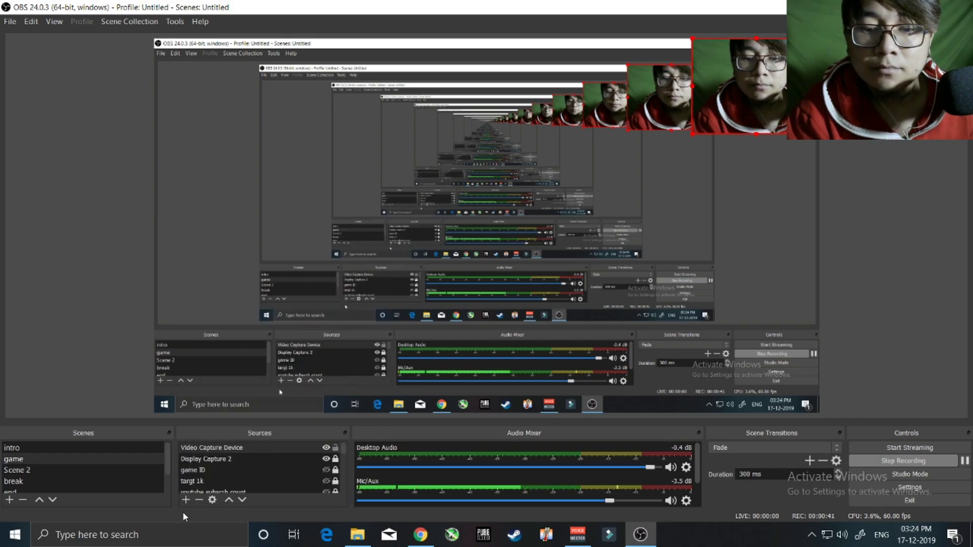
{"action": "right_click", "coordinate": [229, 449]}
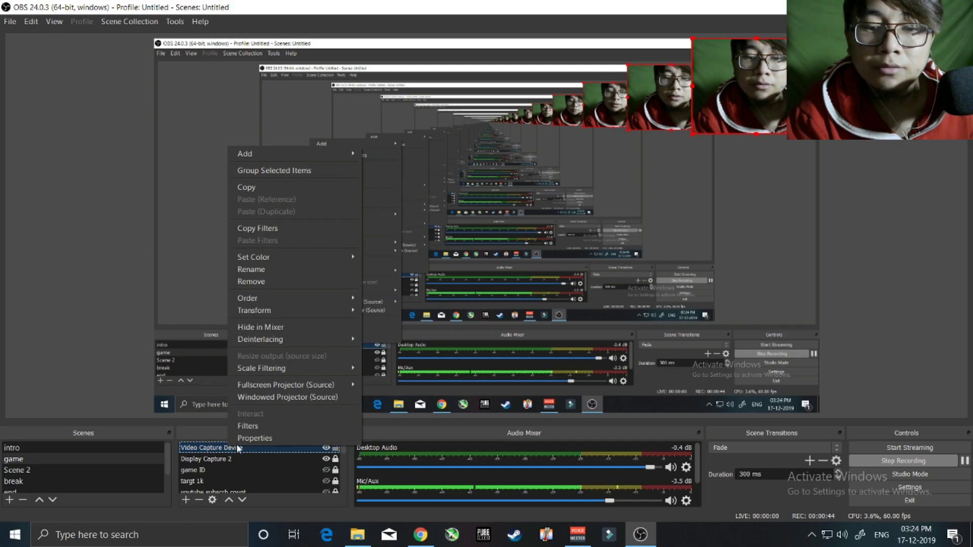
Step: Open the Video Capture Device properties and launch its Configure Video webcam settings
{"action": "left_click", "coordinate": [253, 439]}
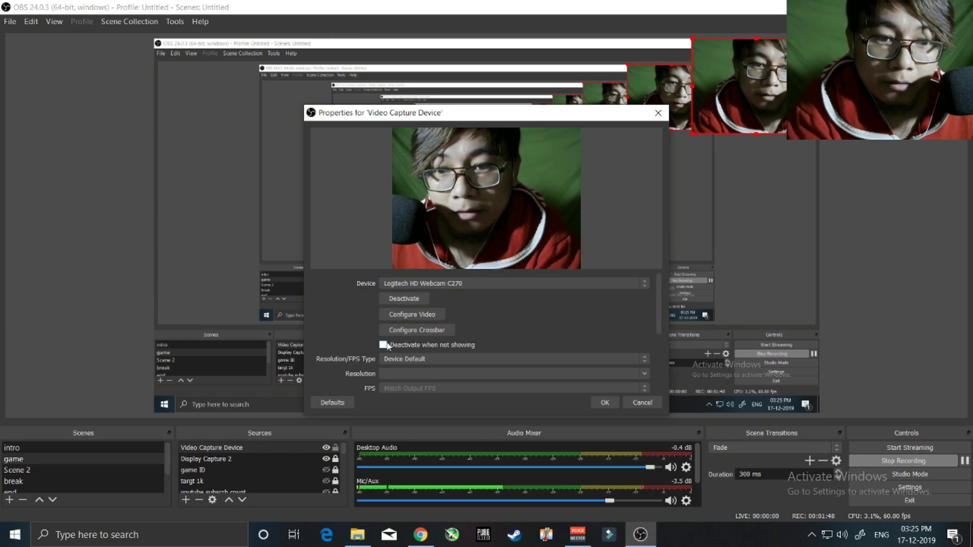
{"action": "left_click", "coordinate": [418, 315]}
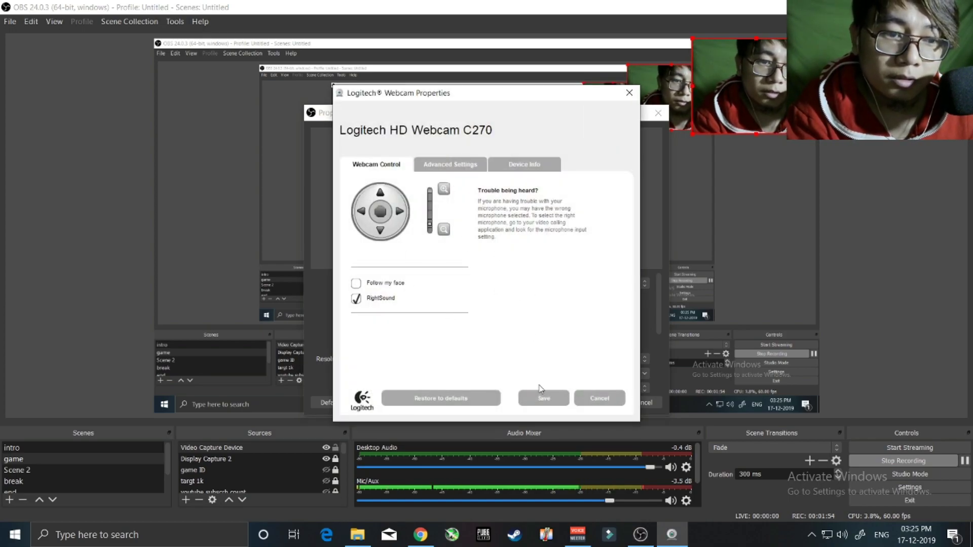
Step: Review the Logitech Advanced Settings tab, then cancel and close it without saving changes
{"action": "left_click", "coordinate": [453, 166]}
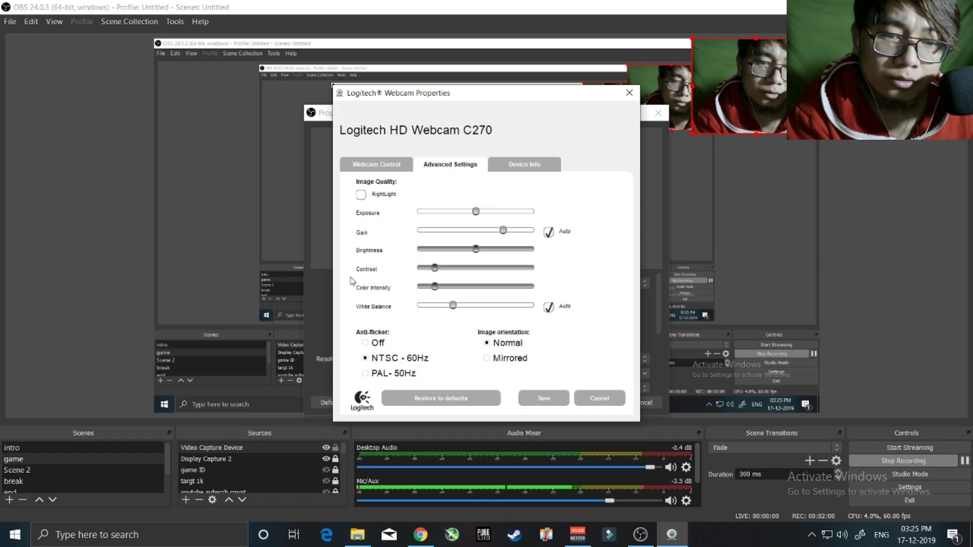
{"action": "left_click", "coordinate": [595, 400]}
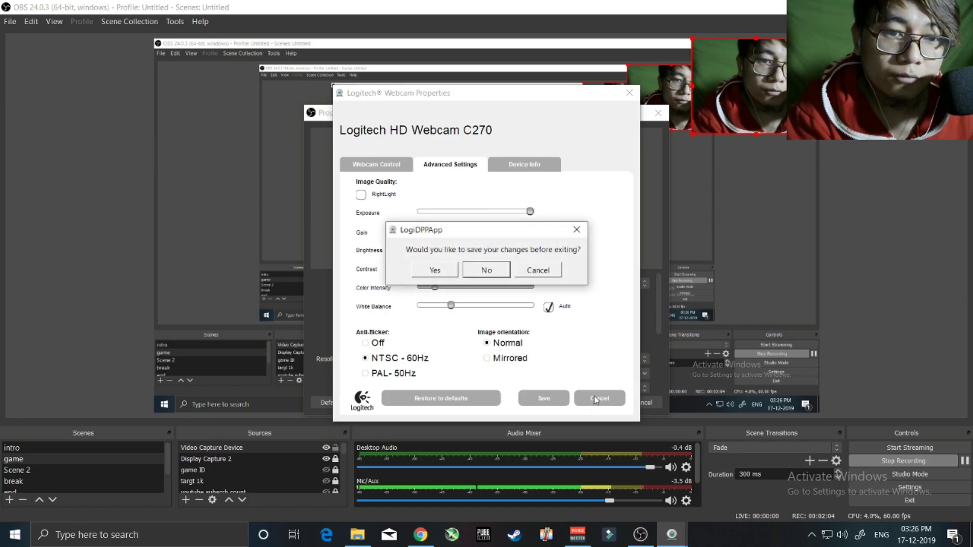
{"action": "left_click", "coordinate": [578, 230]}
{"action": "left_click", "coordinate": [546, 397]}
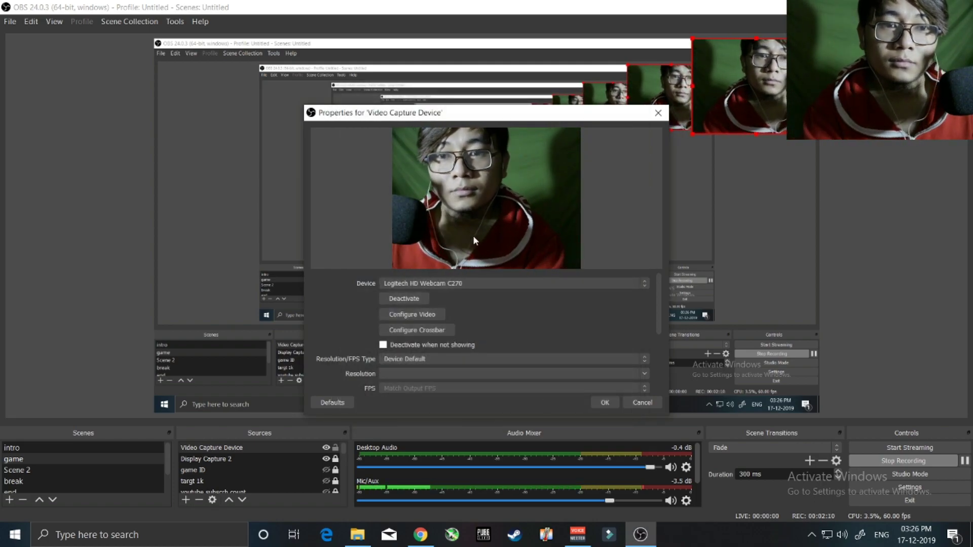
Step: Scroll through the Video Capture Device properties and accept them unchanged with OK
{"action": "scroll", "coordinate": [350, 335], "scroll_direction": "down", "scroll_amount": 2}
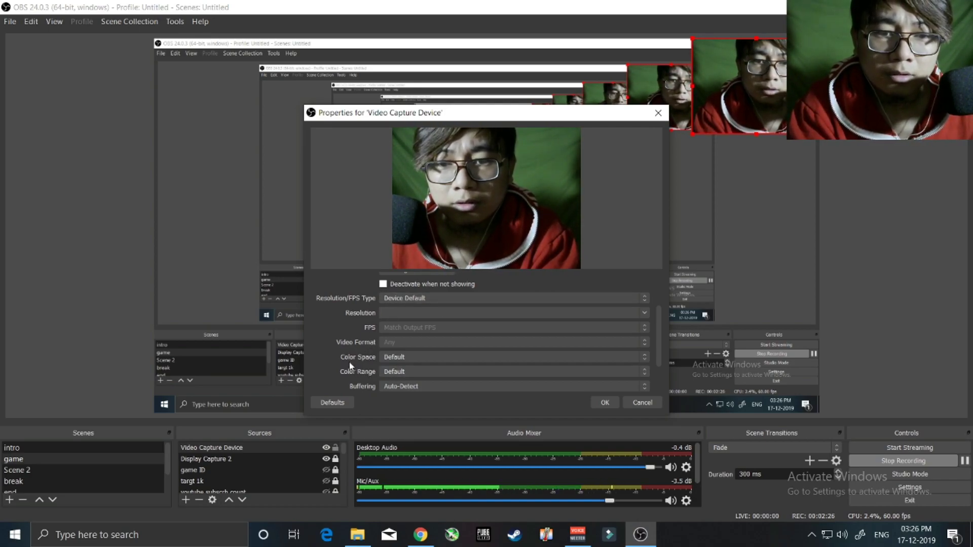
{"action": "scroll", "coordinate": [361, 387], "scroll_direction": "down", "scroll_amount": 2}
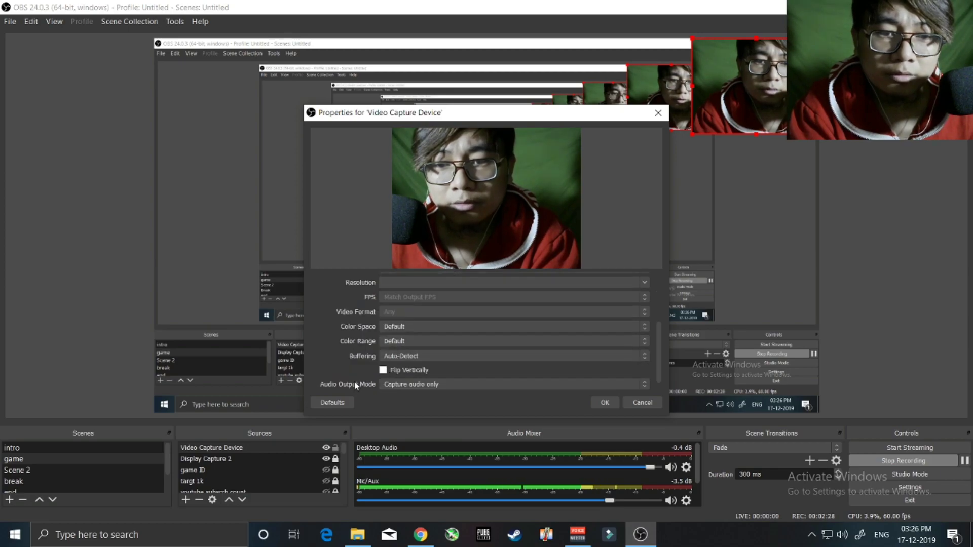
{"action": "scroll", "coordinate": [365, 381], "scroll_direction": "down", "scroll_amount": 1}
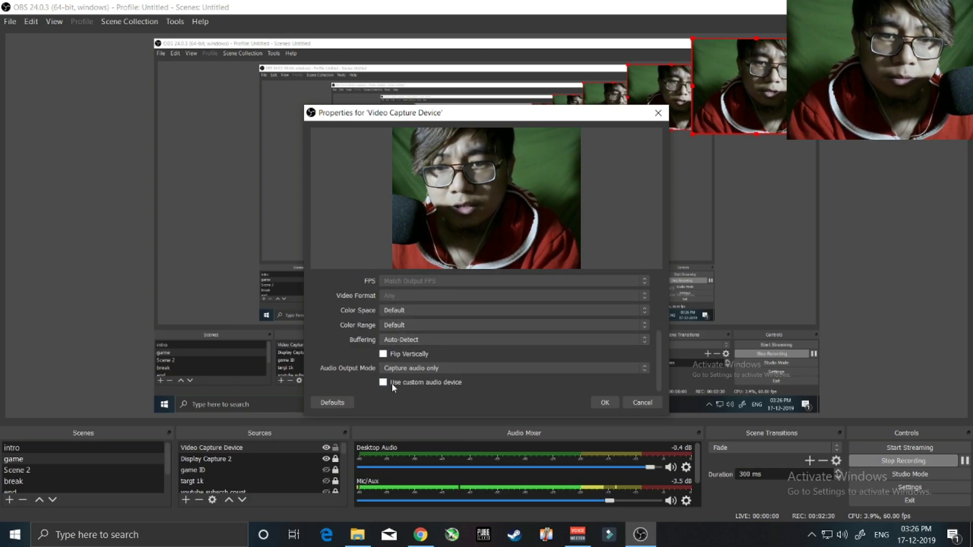
{"action": "left_click", "coordinate": [603, 404]}
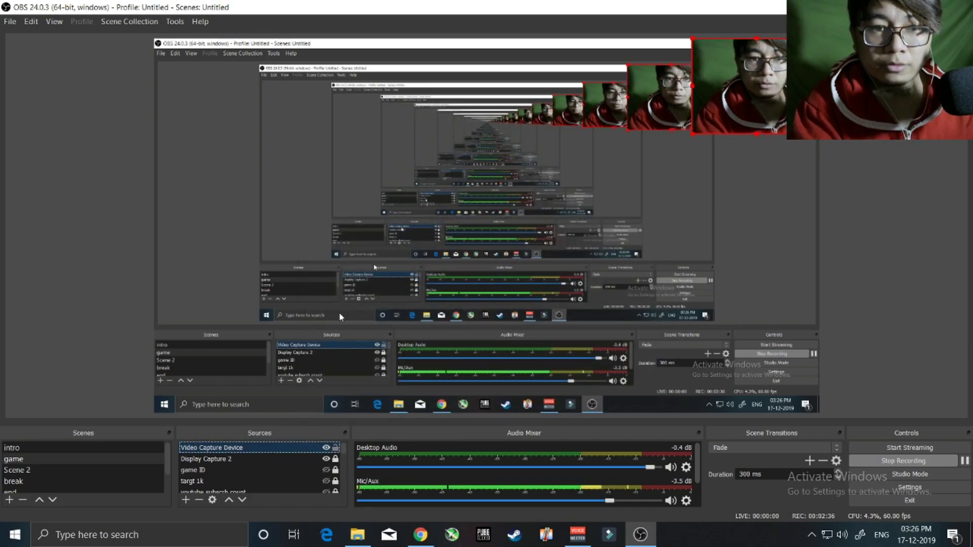
Step: Select the Video Capture Device source and choose Filters from its context menu
{"action": "left_click", "coordinate": [759, 76]}
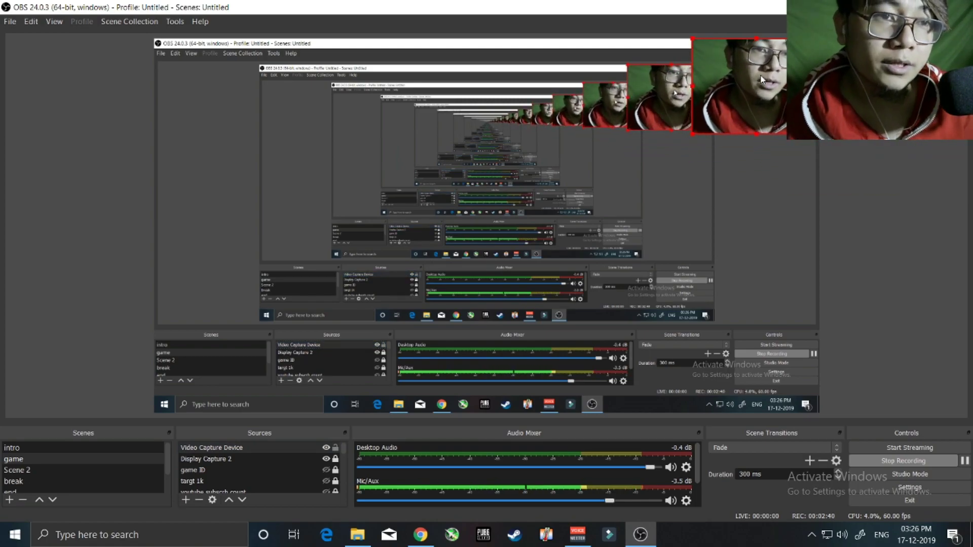
{"action": "left_click", "coordinate": [232, 449]}
{"action": "right_click", "coordinate": [233, 449]}
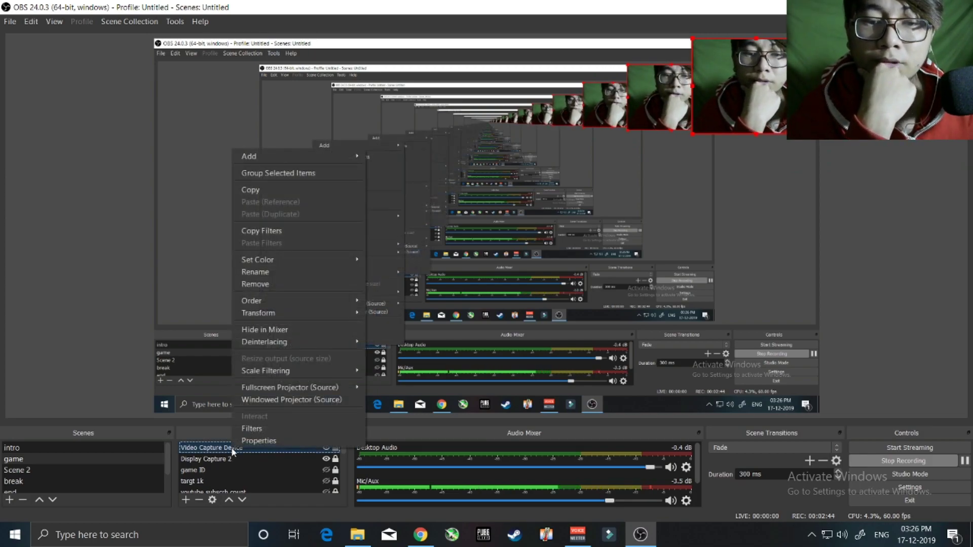
{"action": "left_click", "coordinate": [253, 428]}
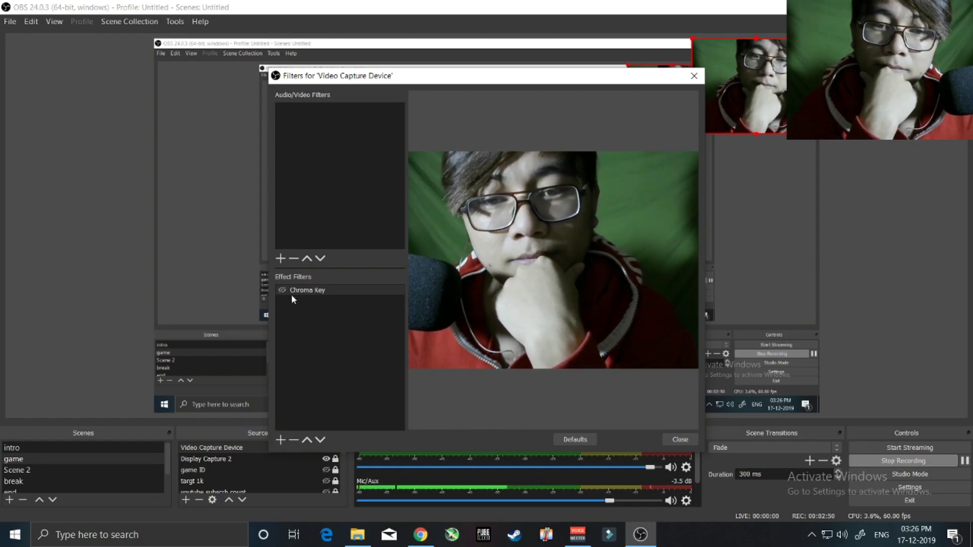
Step: Enable the existing Chroma Key filter with Green as key colour, then close Filters
{"action": "left_click", "coordinate": [280, 440]}
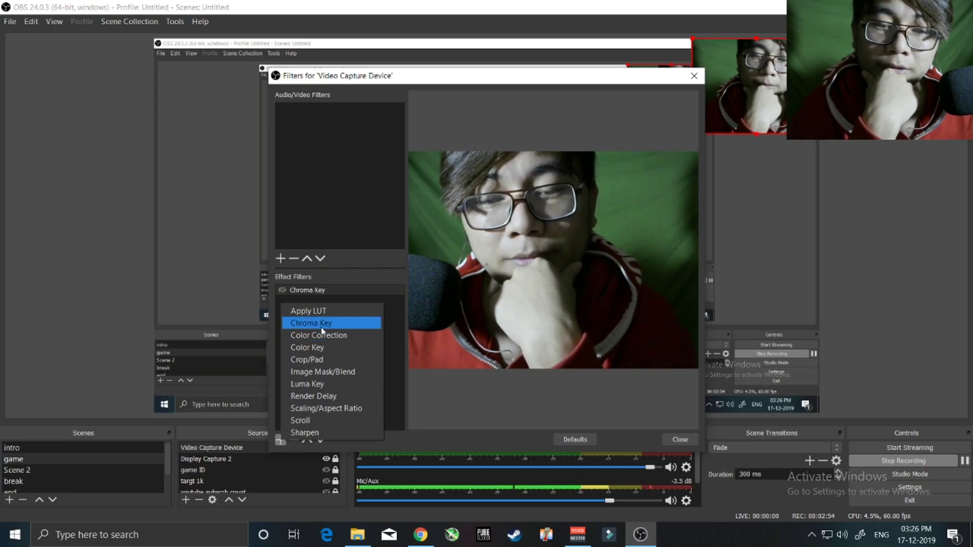
{"action": "left_click", "coordinate": [399, 329]}
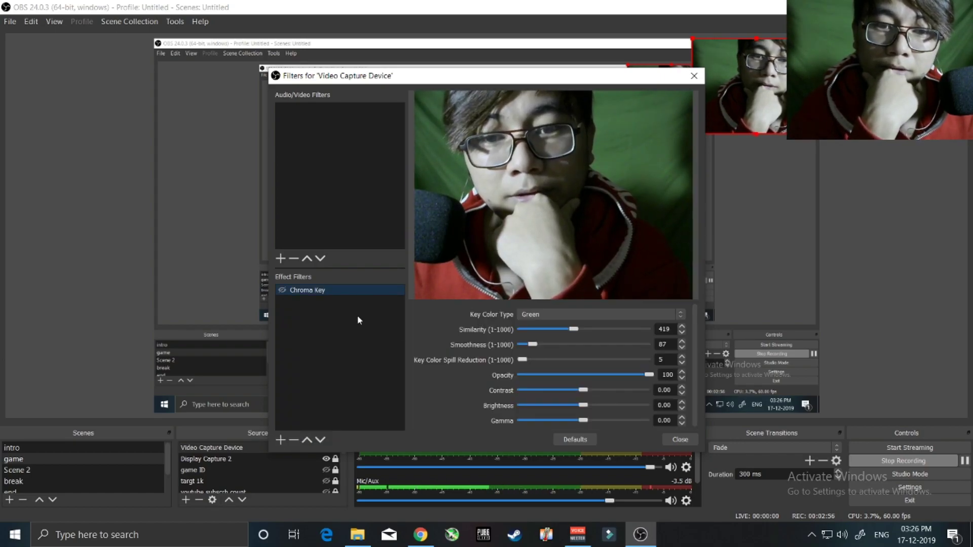
{"action": "left_click", "coordinate": [283, 290]}
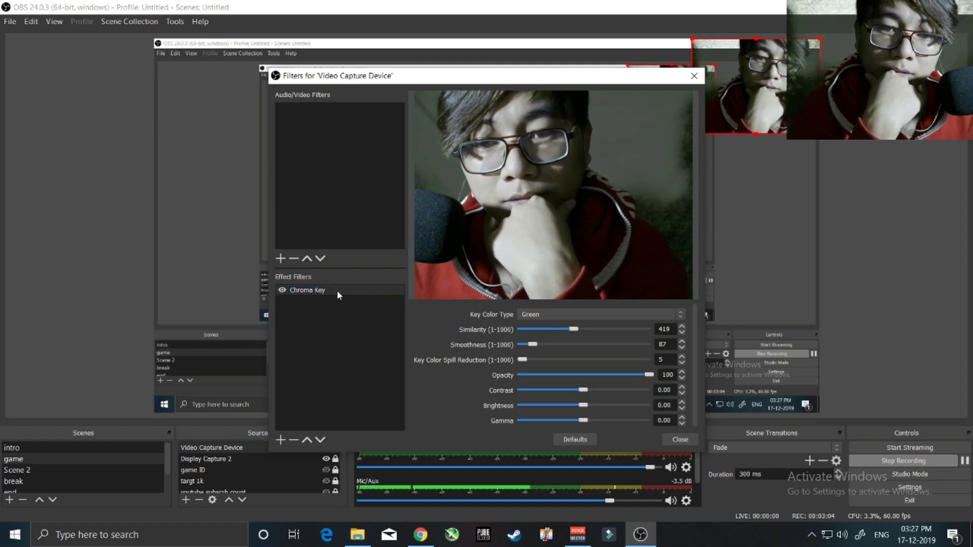
{"action": "left_click", "coordinate": [564, 316]}
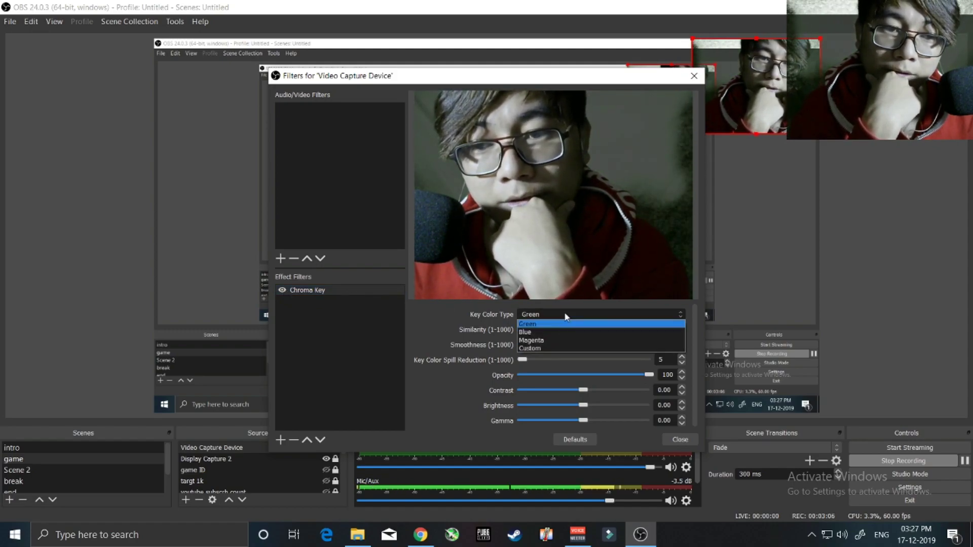
{"action": "left_click", "coordinate": [564, 313]}
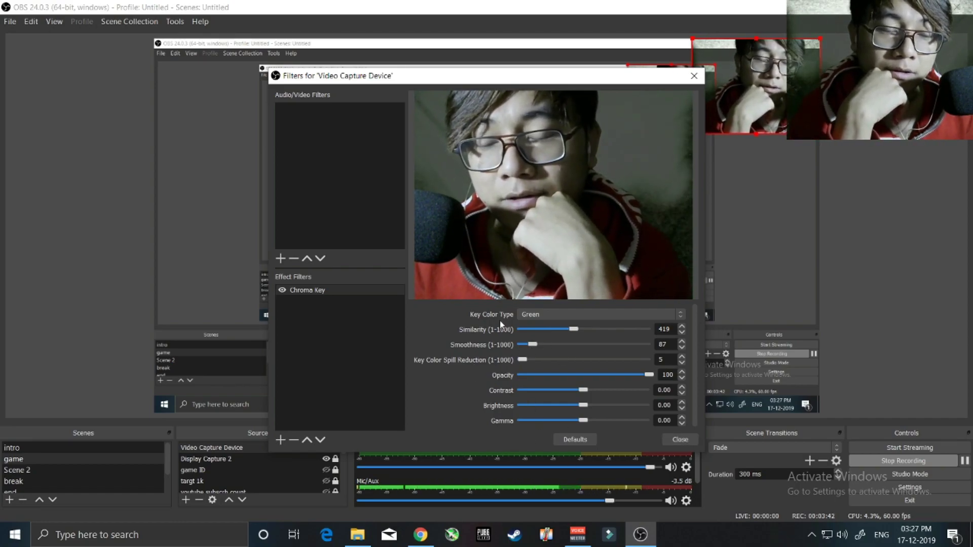
{"action": "left_click", "coordinate": [680, 439]}
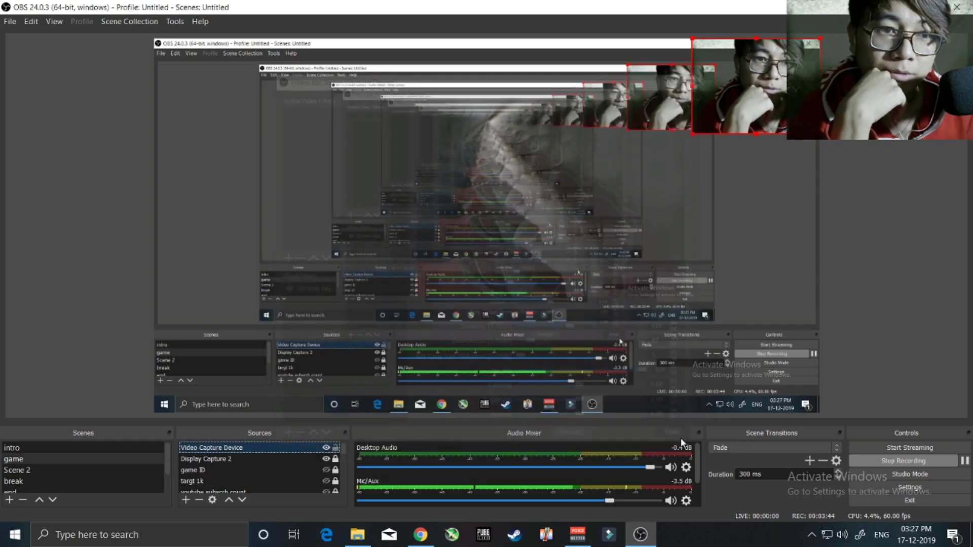
Step: Select the webcam source in the 'game' scene preview
{"action": "left_click", "coordinate": [771, 108]}
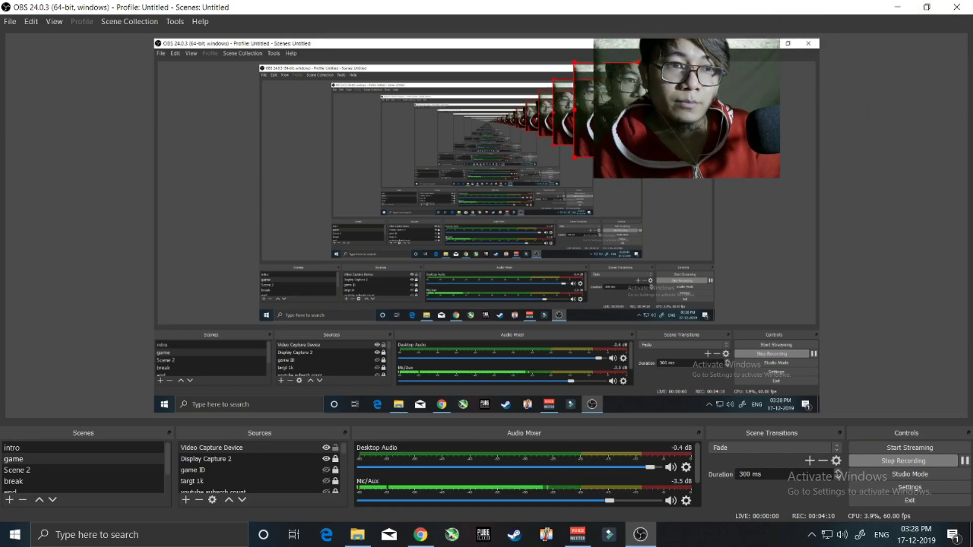
Step: Move the webcam to the left middle and enlarge it to cover most of the scene
{"action": "left_click_drag", "start_coordinate": [641, 112], "coordinate": [398, 243]}
{"action": "left_click_drag", "start_coordinate": [445, 212], "coordinate": [701, 460]}
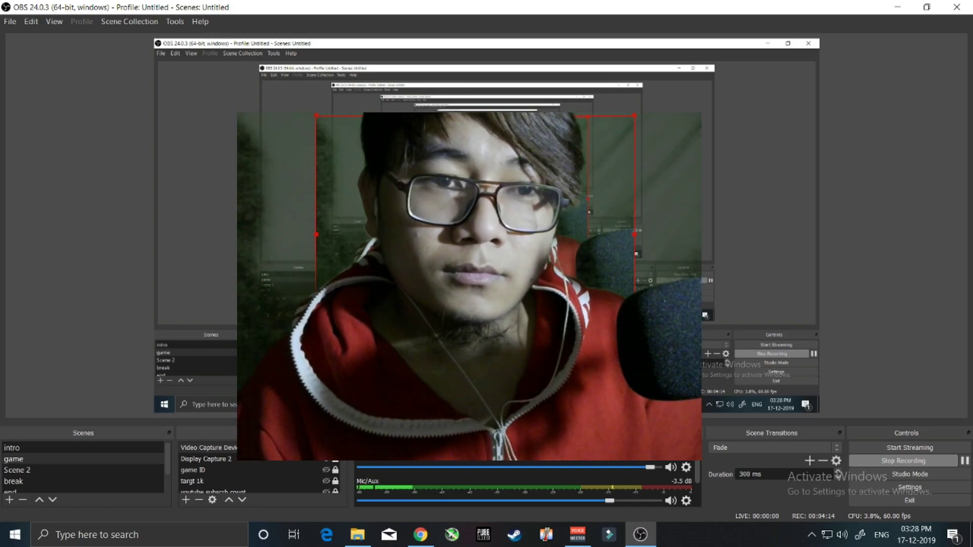
{"action": "left_click_drag", "start_coordinate": [469, 287], "coordinate": [699, 218]}
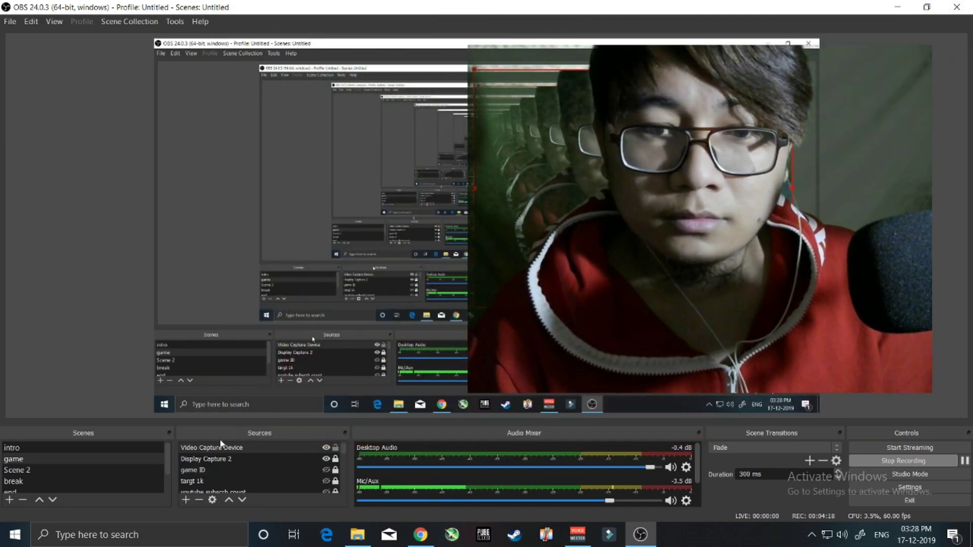
Step: Turn the webcam's Chroma Key filter off again in its Filters window
{"action": "right_click", "coordinate": [245, 451]}
{"action": "left_click", "coordinate": [258, 432]}
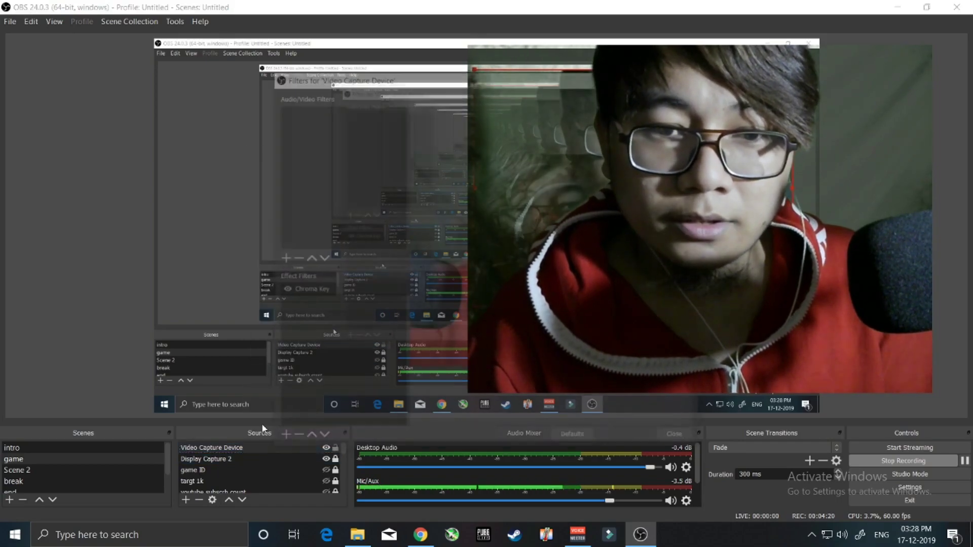
{"action": "left_click", "coordinate": [282, 291]}
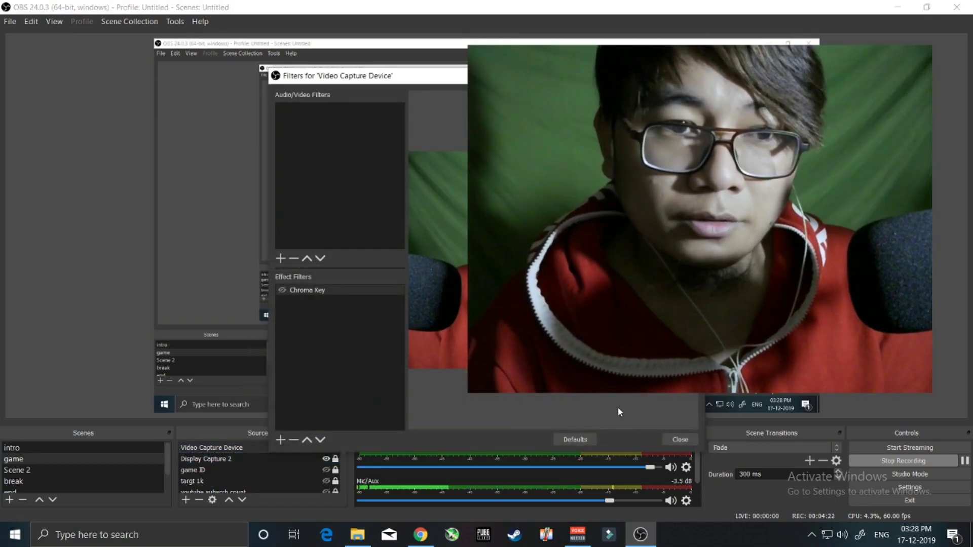
{"action": "left_click", "coordinate": [670, 438]}
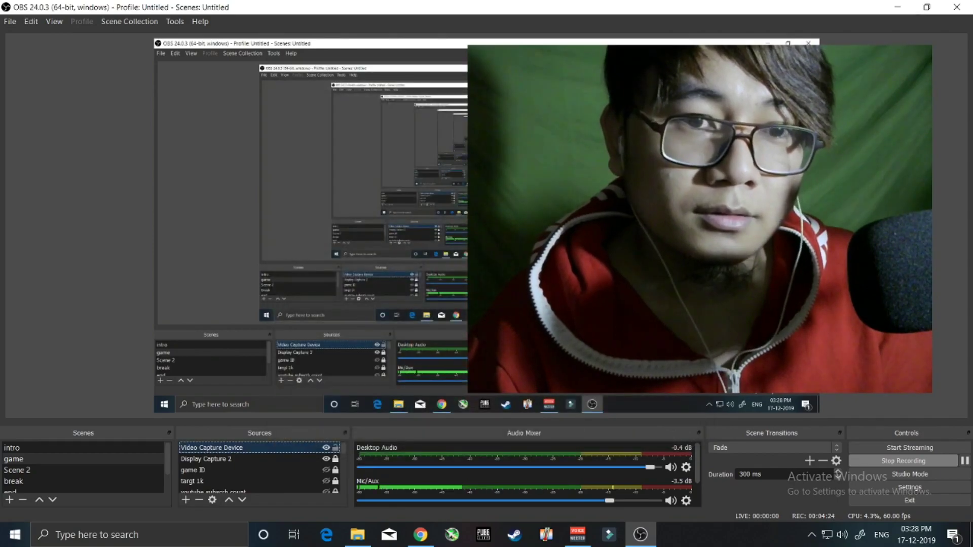
Step: Shift the webcam left, enlarge it further and align it with the scene's top edge
{"action": "left_click_drag", "start_coordinate": [670, 355], "coordinate": [386, 386]}
{"action": "left_click_drag", "start_coordinate": [647, 424], "coordinate": [824, 546]}
{"action": "left_click_drag", "start_coordinate": [498, 252], "coordinate": [477, 200]}
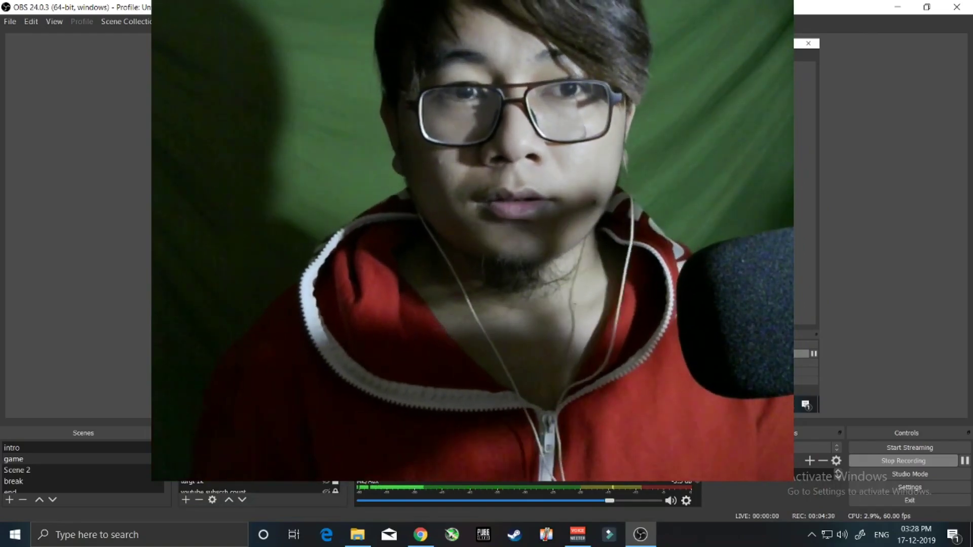